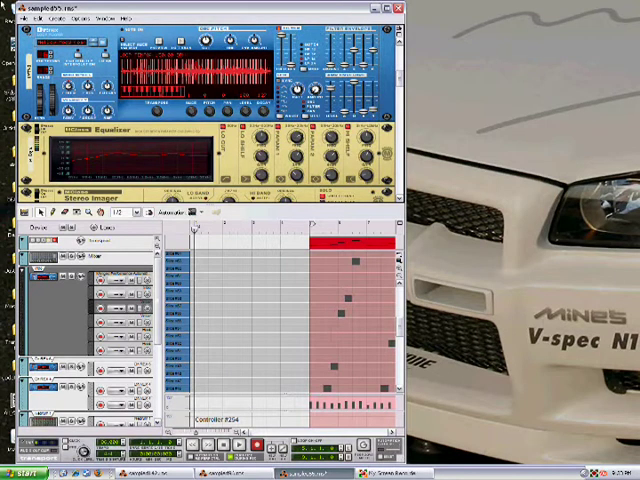
Step: Switch the sequencer to Arrange view to show the song's coloured clip layout
click(40, 214)
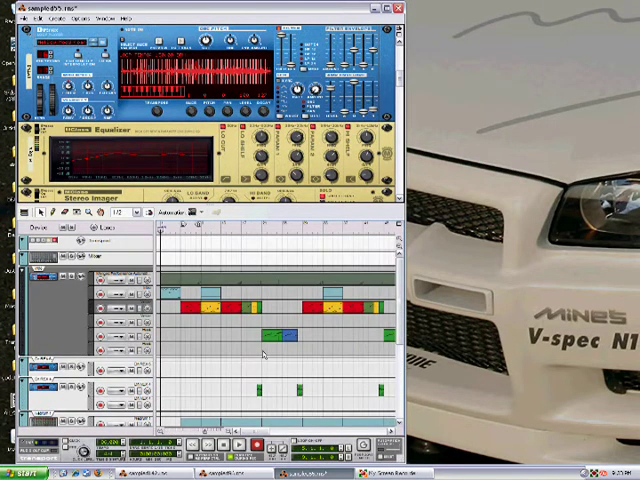
Step: Return the sequencer to Edit mode to review the red, green and yellow chop notes
key(shift+Tab)
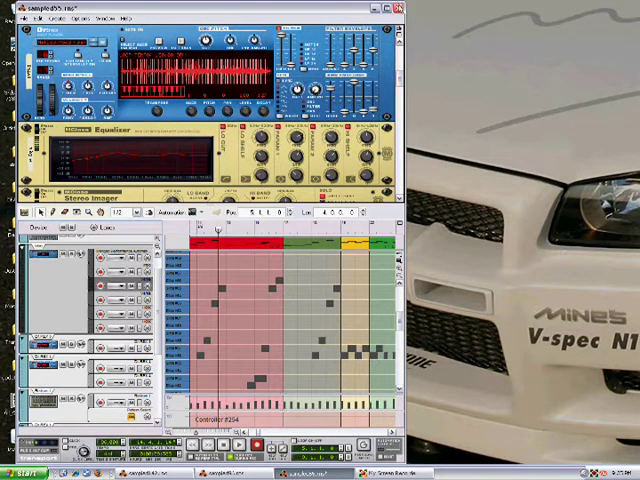
Step: Close the current song with Alt+F4
key(alt+F4)
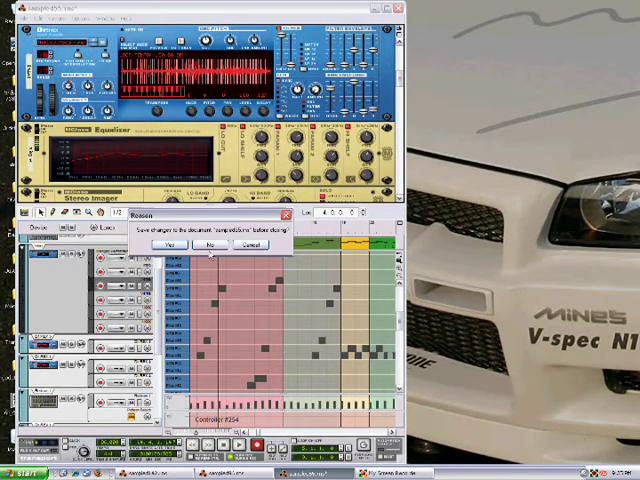
Step: Discard the first song's changes, then show the new song's notes in an enlarged sequencer
click(210, 246)
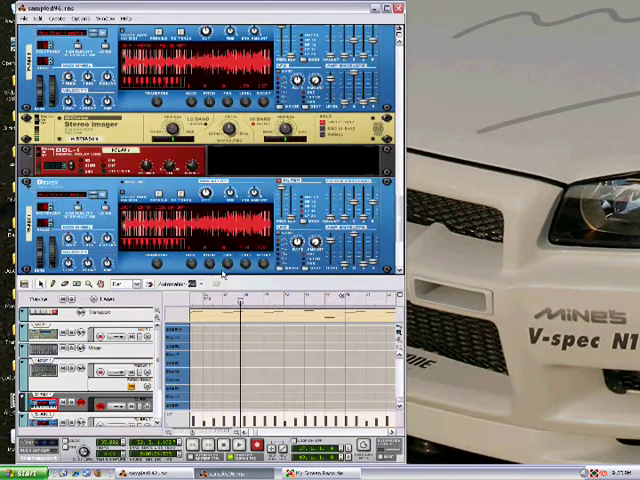
click(244, 432)
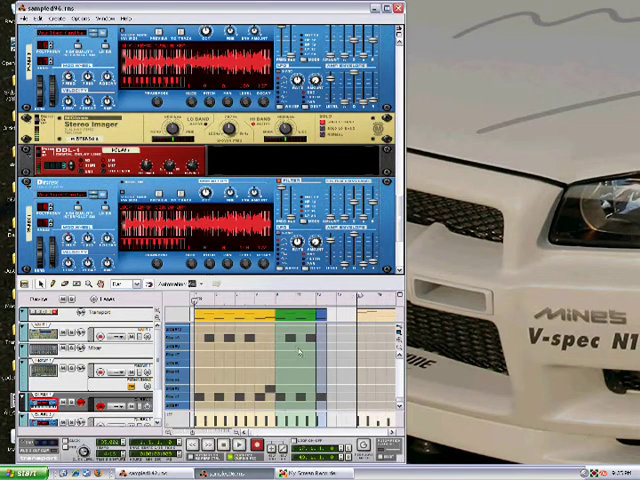
drag(327, 286, 358, 148)
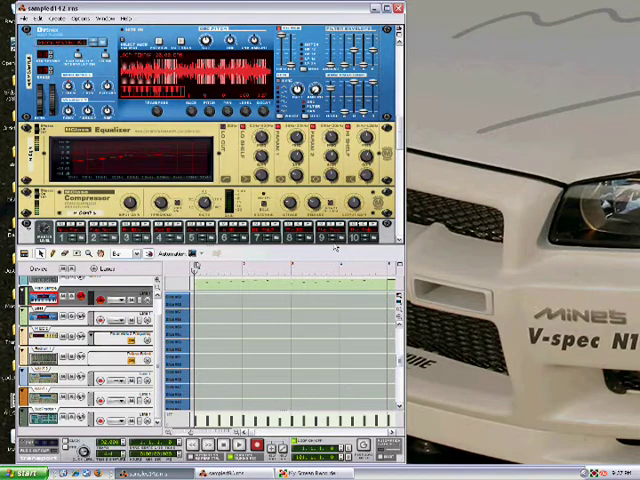
Step: Raise the rack/sequencer divider to reveal more of this song's scattered chop notes
drag(196, 248, 196, 112)
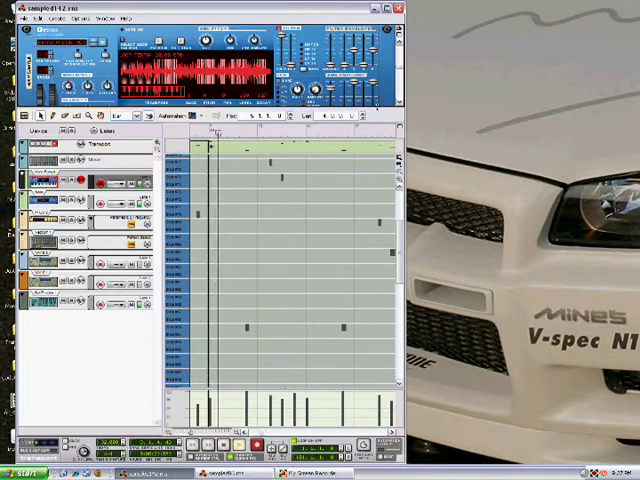
Step: Collapse the rack so the sequencer fills nearly the whole window
drag(254, 110, 254, 72)
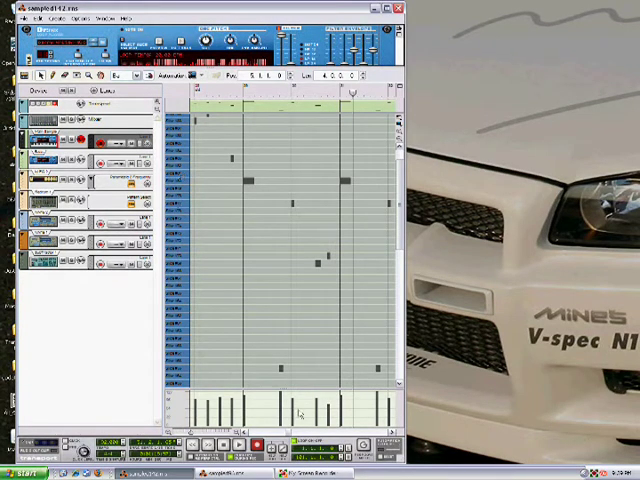
Step: Bring My Screen Recorder to the front
key(alt+Tab)
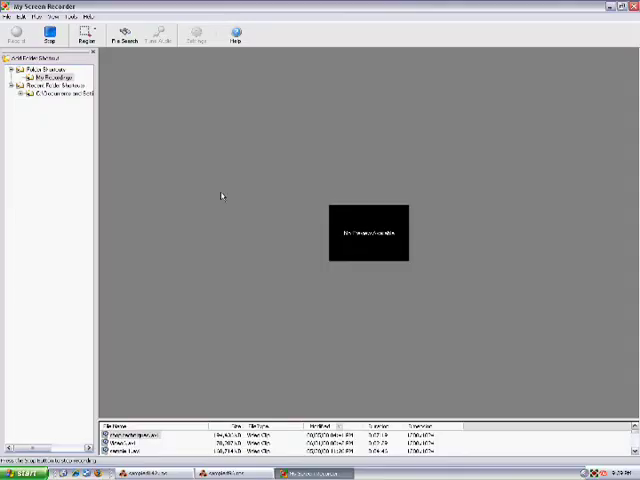